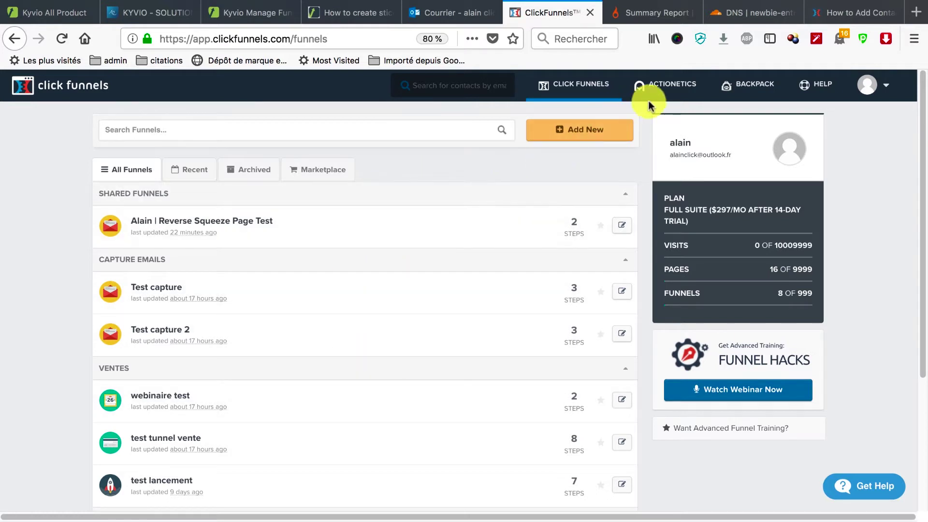
Step: Open the account's API integrations, check where a new integration is added, and view the existing Actionetics integration's details
mouse_move(660, 102)
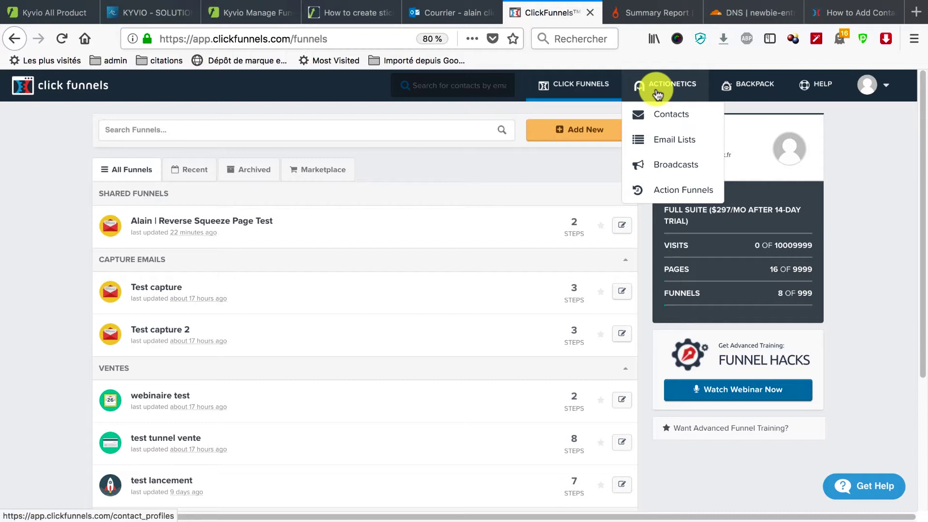
mouse_move(884, 89)
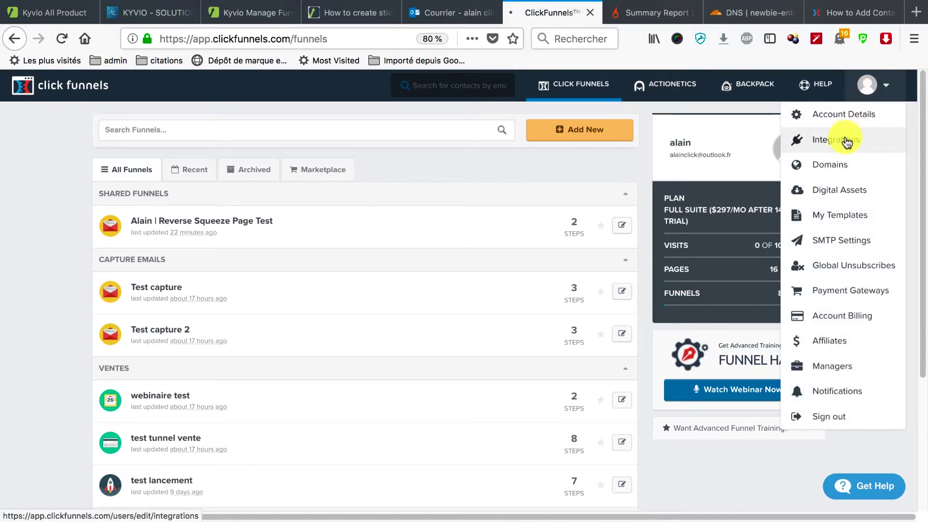
left_click(847, 141)
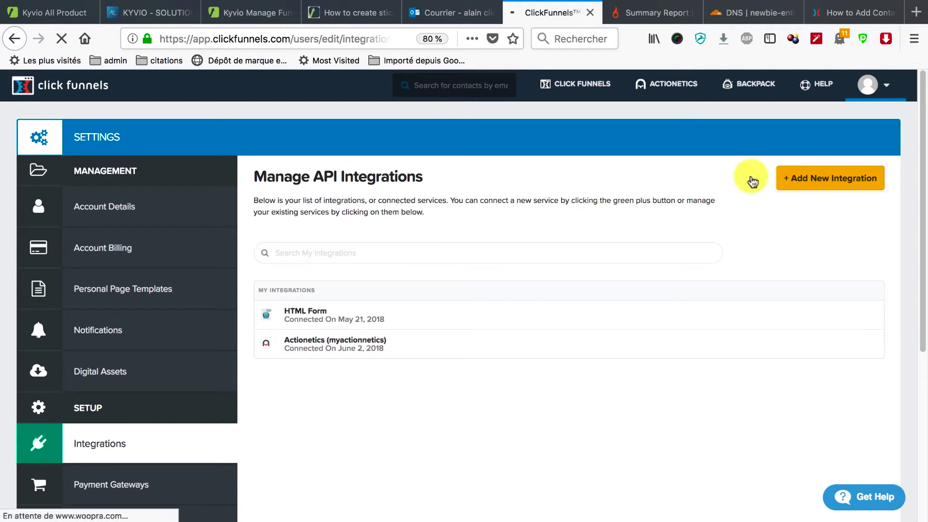
left_click(819, 192)
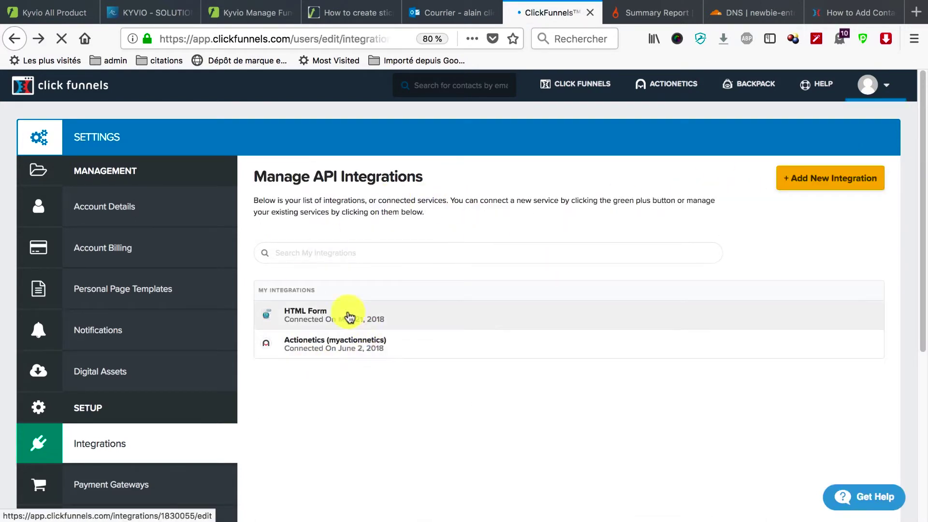
left_click(361, 344)
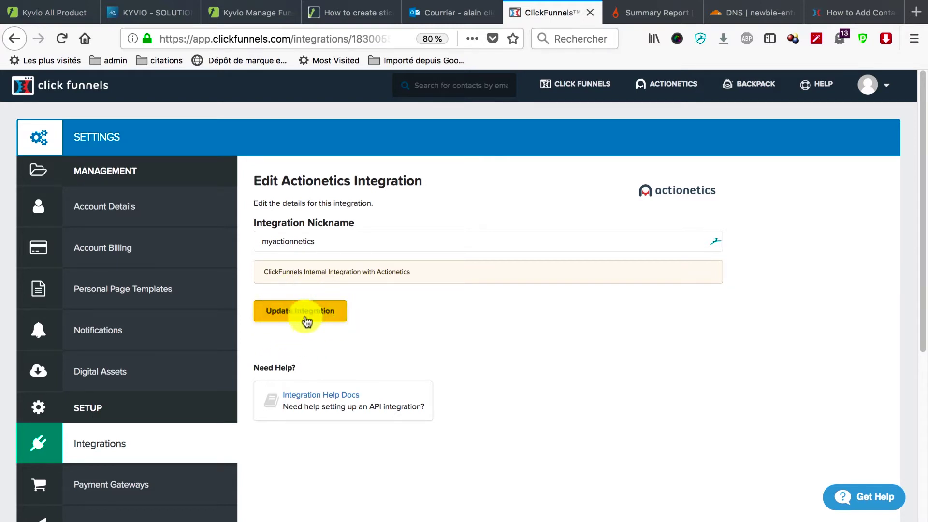
Step: Open the Reverse Squeeze Page Test funnel and open its Reverse Squeeze Page for editing in a new browser tab
mouse_move(575, 85)
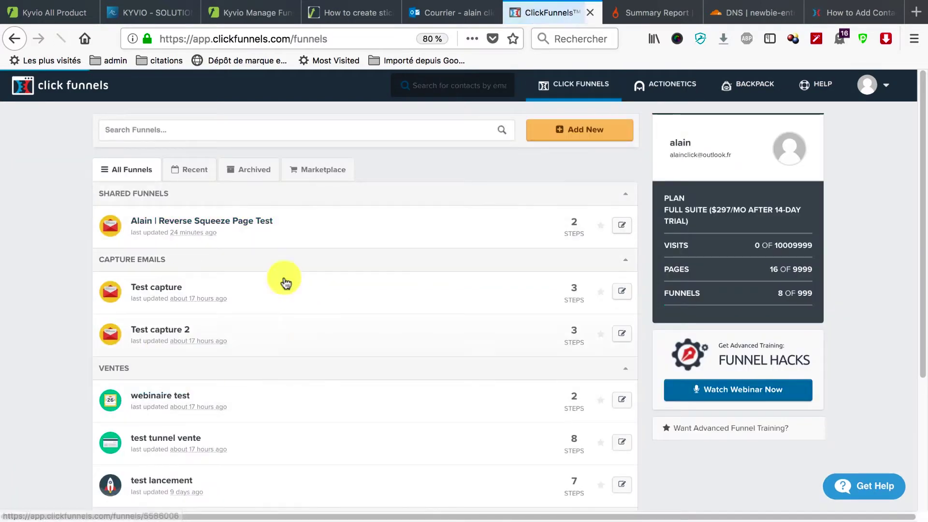
scroll(251, 232, "down", 1)
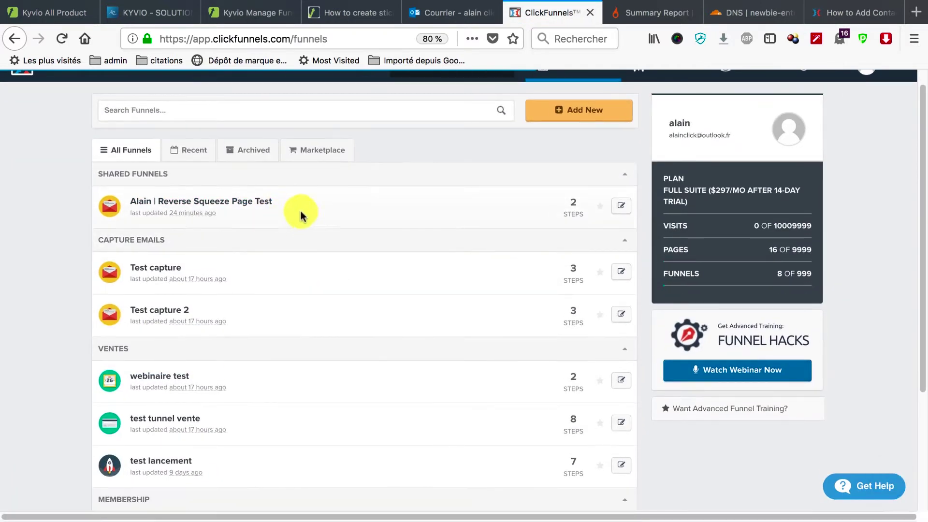
left_click(621, 205)
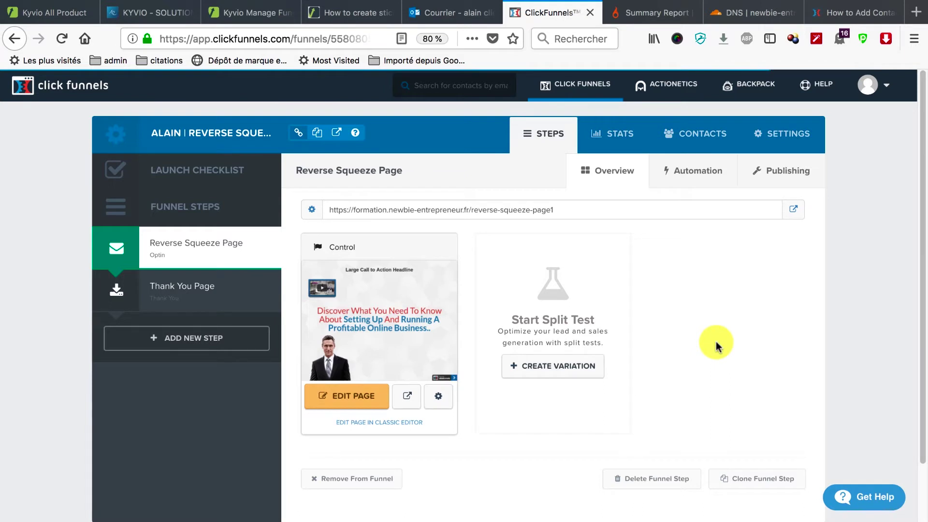
right_click(353, 400)
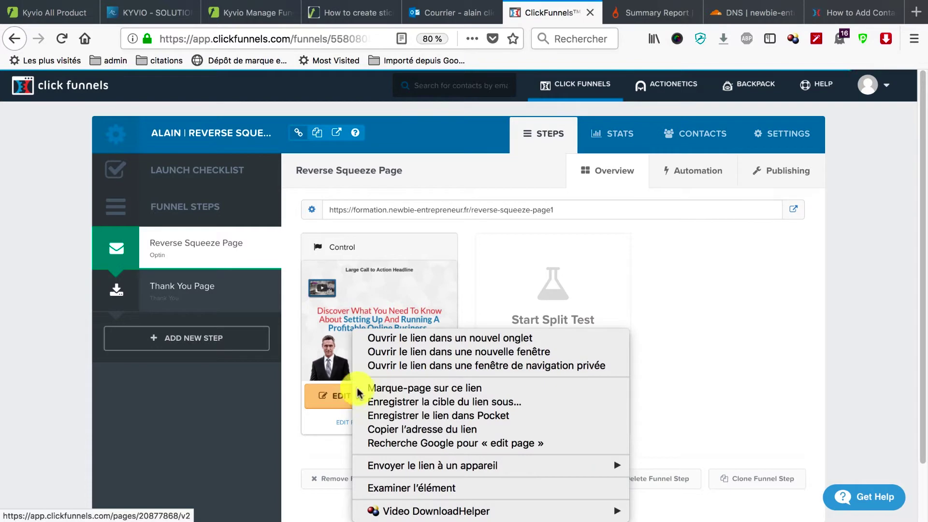
left_click(407, 339)
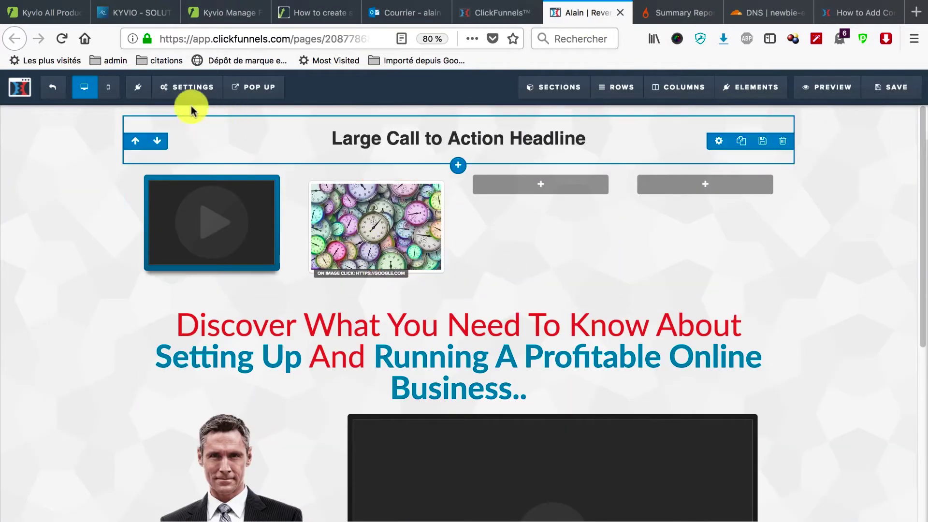
Step: Remove the existing autoresponder integration in the squeeze page's email integration settings
left_click(182, 87)
left_click(201, 108)
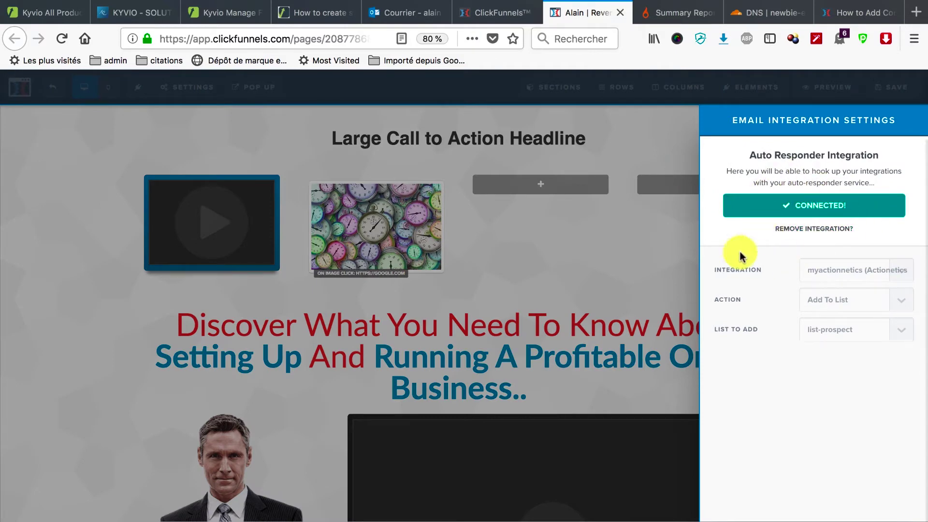
left_click(806, 234)
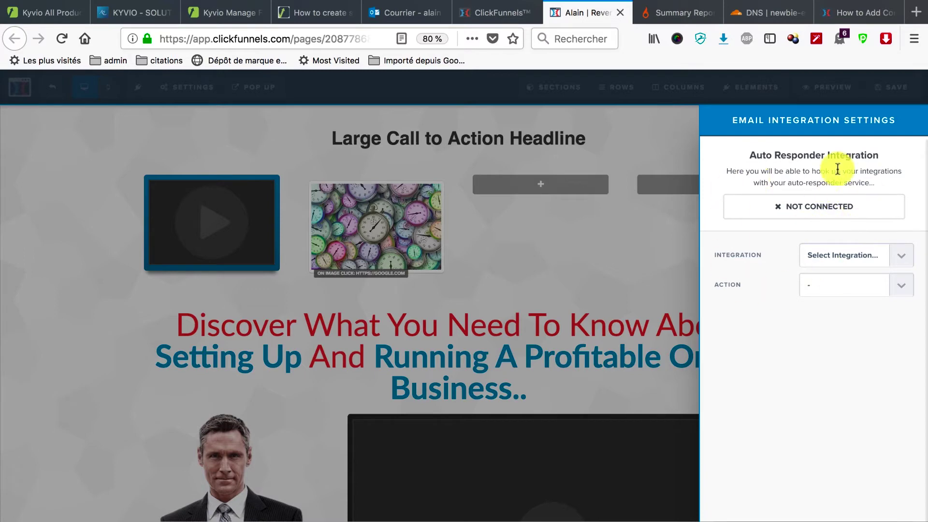
Step: Connect the page to the myactionnetics (Actionetics) integration with the Add To List action and the list-prospect list
left_click(899, 256)
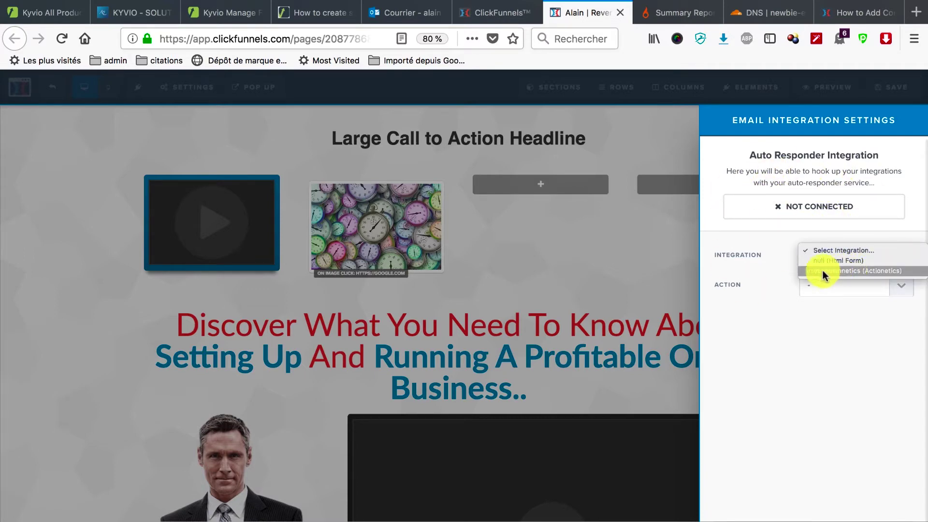
left_click(847, 268)
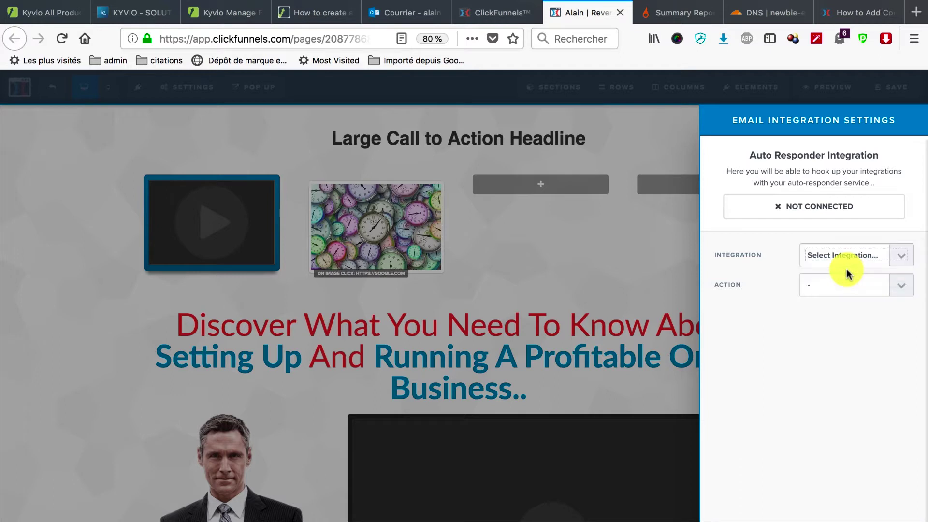
left_click(902, 290)
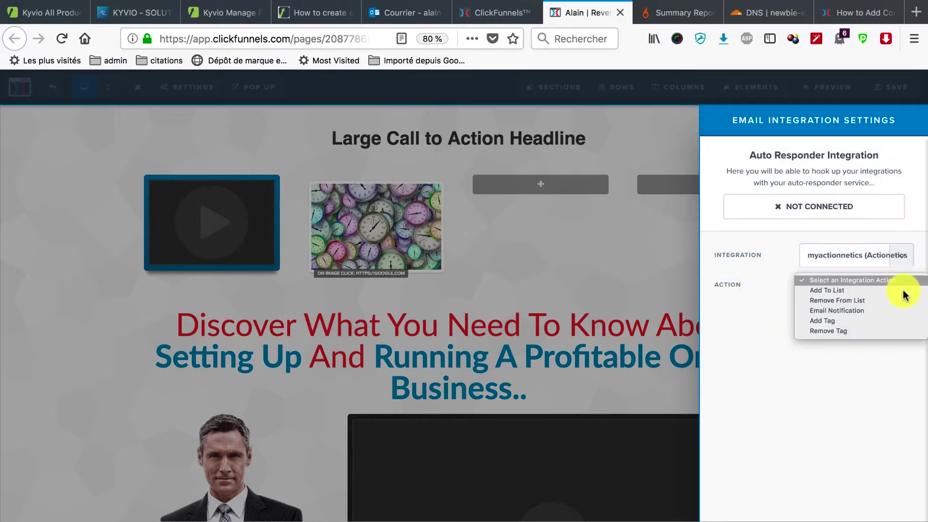
left_click(851, 290)
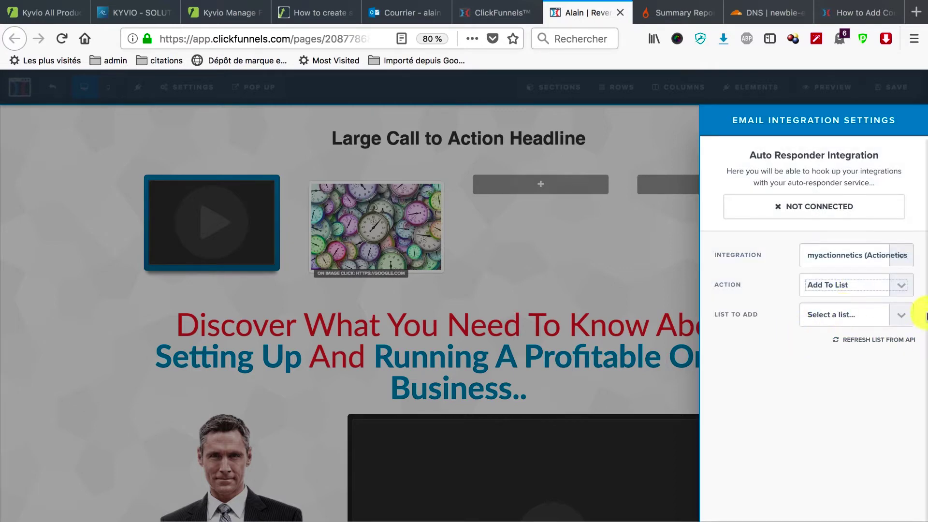
left_click(907, 316)
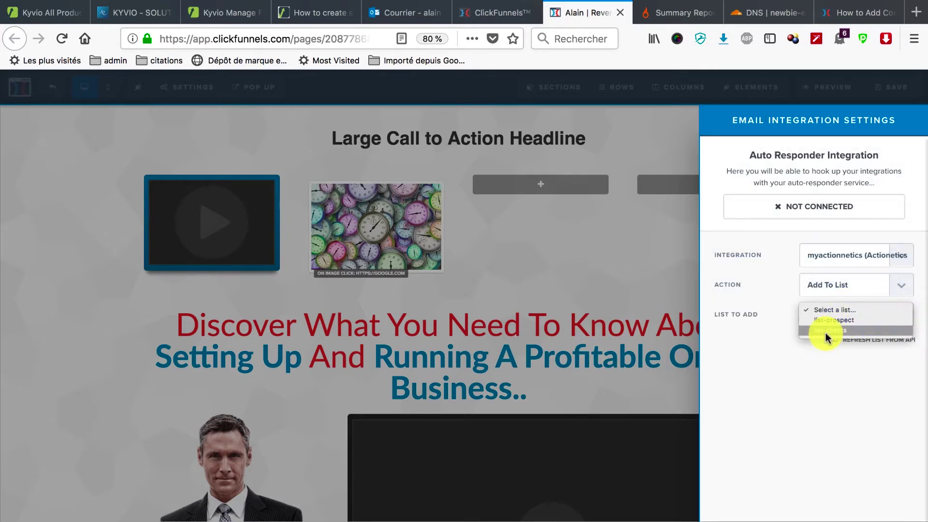
left_click(841, 321)
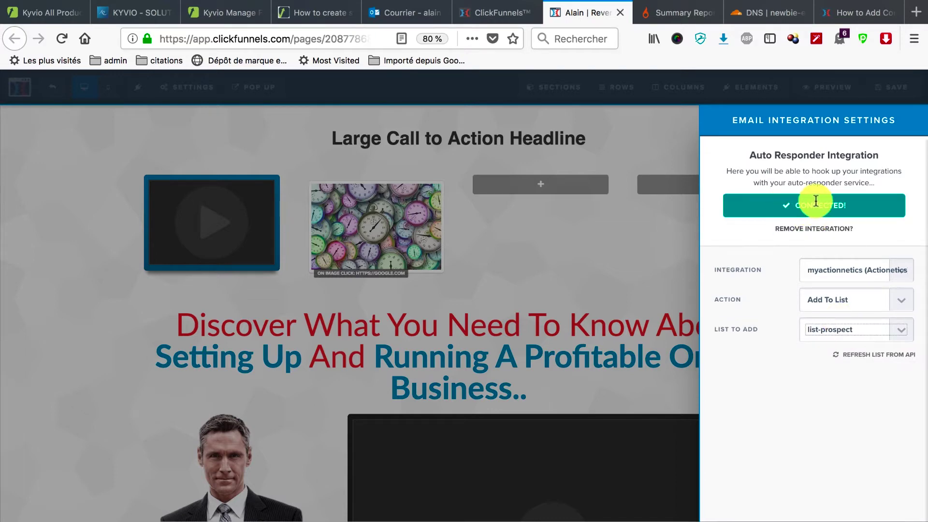
left_click(643, 230)
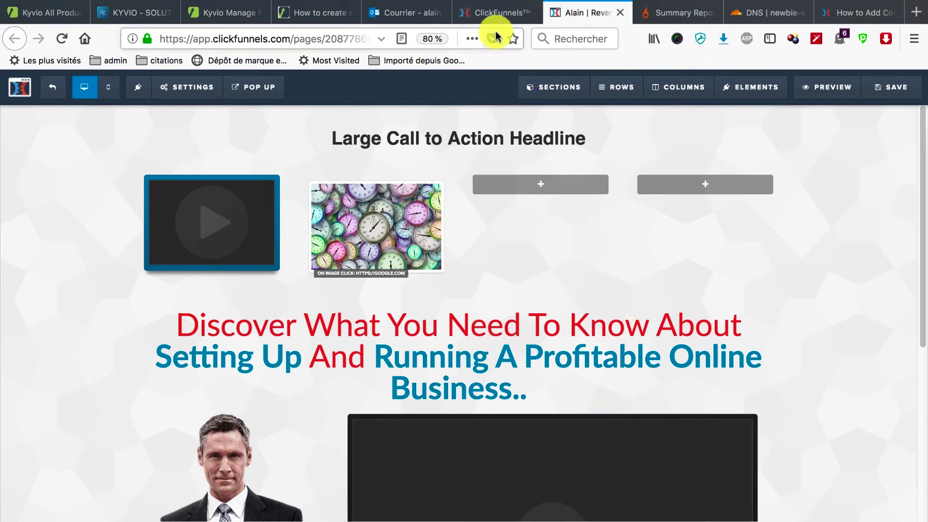
Step: Return to the funnel's browser tab and view the current Actionetics contacts
left_click(491, 16)
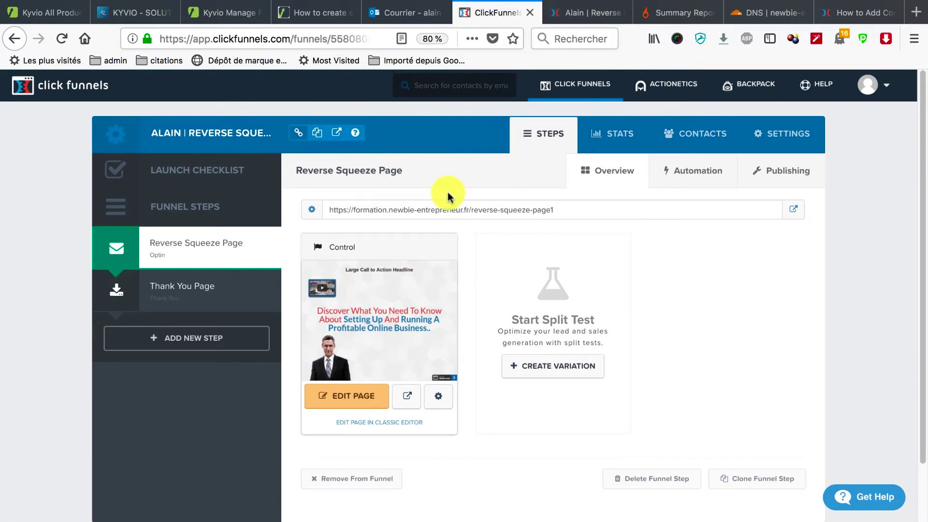
mouse_move(648, 87)
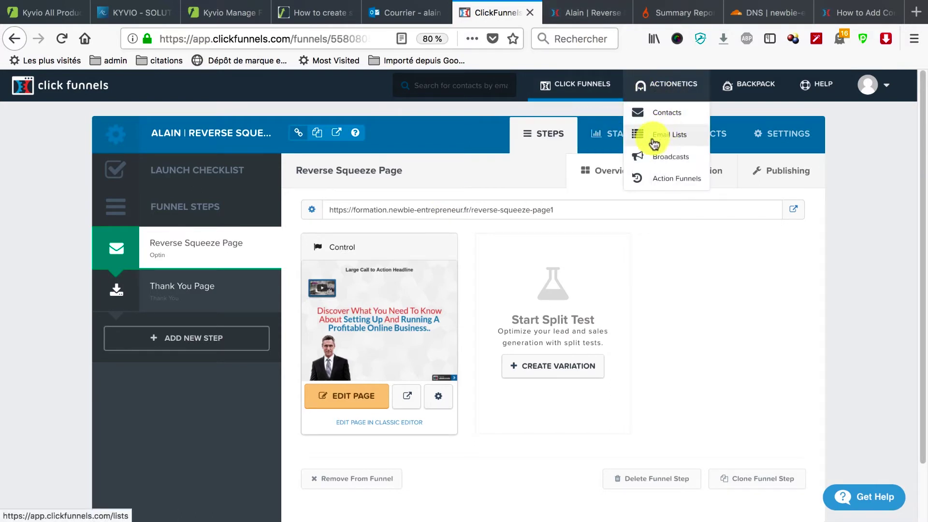
left_click(659, 116)
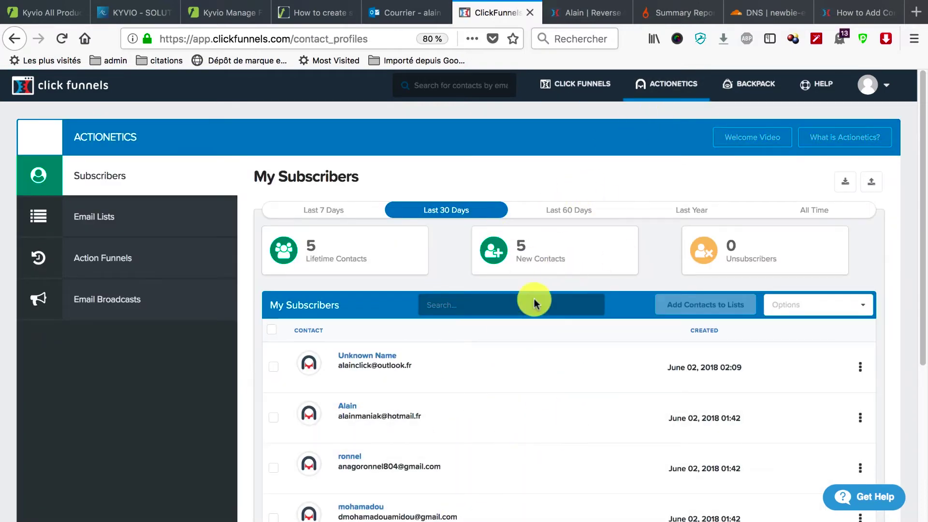
Step: Preview the squeeze page, submit its sign-up pop-up with the test e-mail address, and look over the thank-you page
left_click(597, 17)
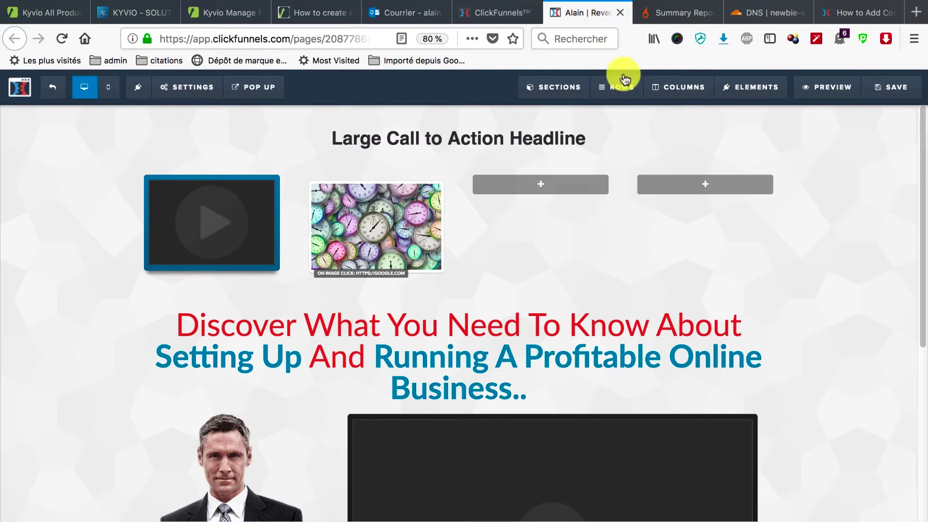
left_click(824, 93)
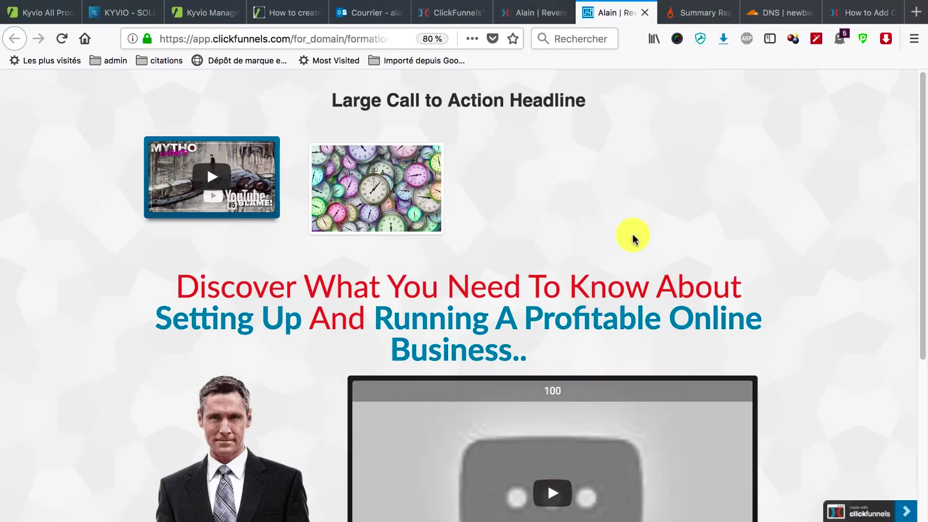
scroll(613, 231, "down", 5)
left_click(533, 415)
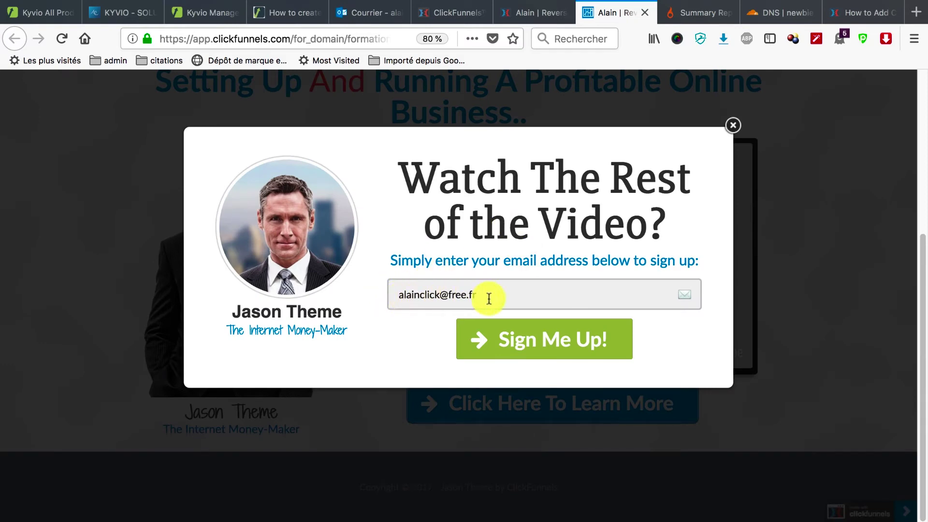
left_click(541, 338)
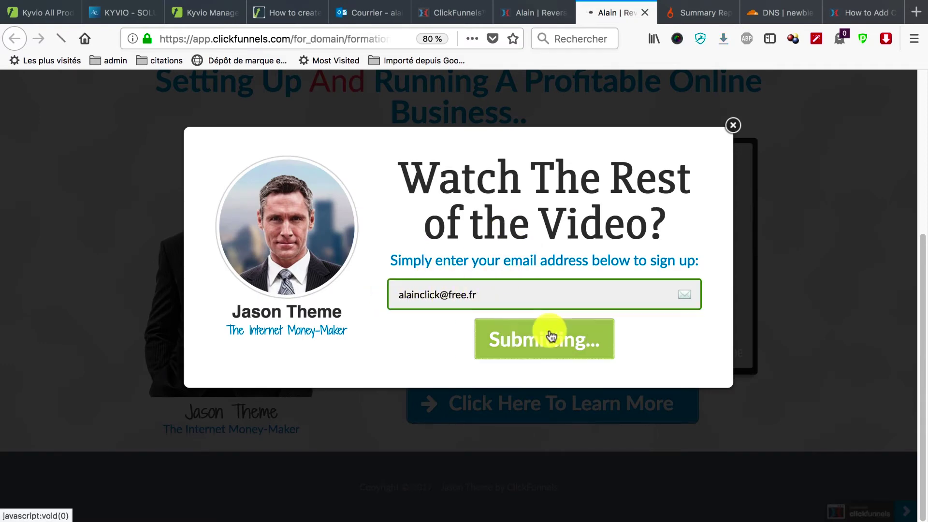
scroll(413, 241, "down", 4)
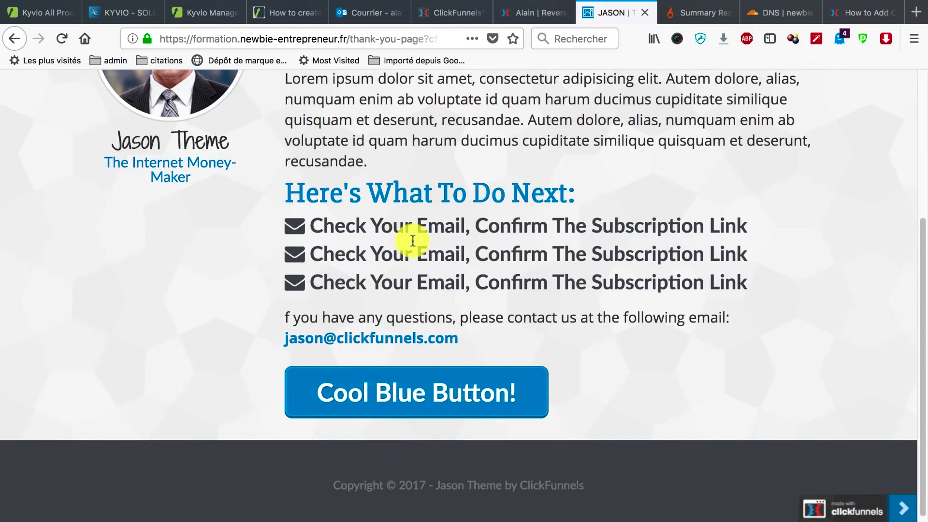
scroll(413, 241, "up", 3)
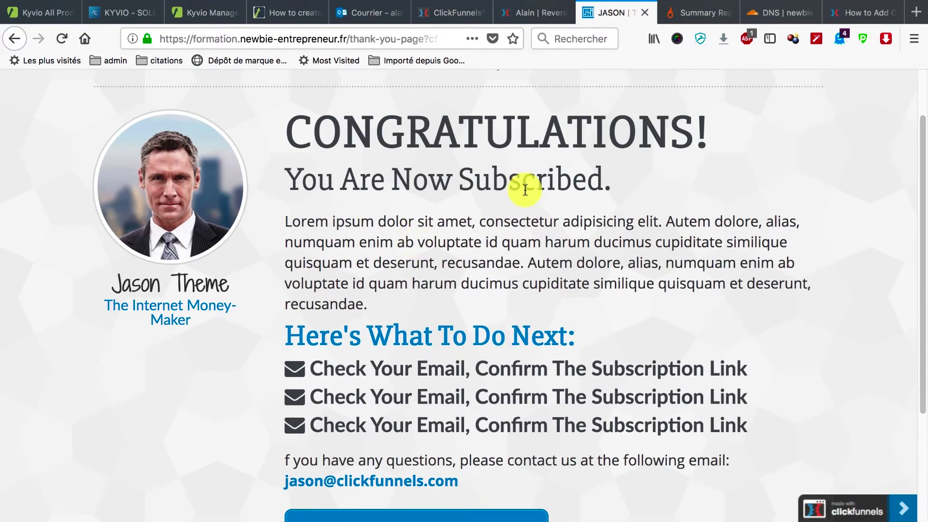
Step: Reopen the Actionetics contacts and examine the newest subscriber's contact profile
left_click(533, 13)
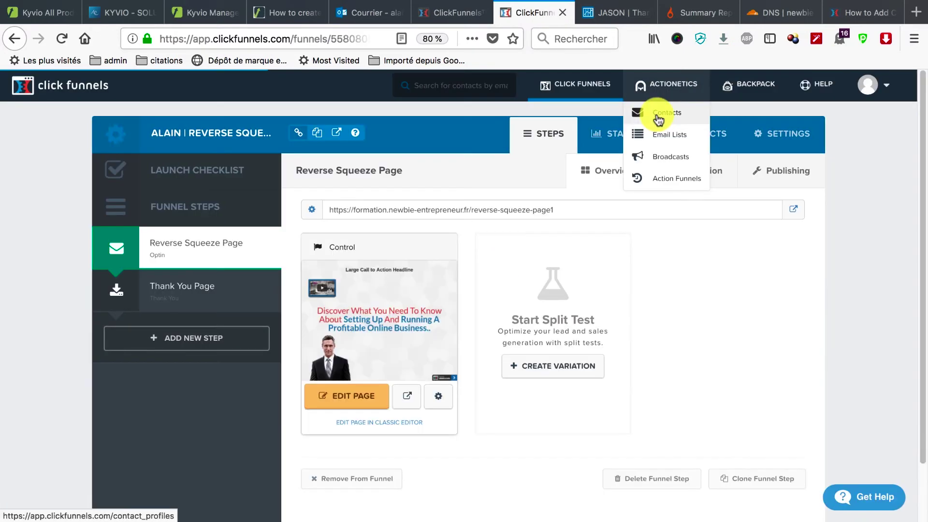
left_click(659, 119)
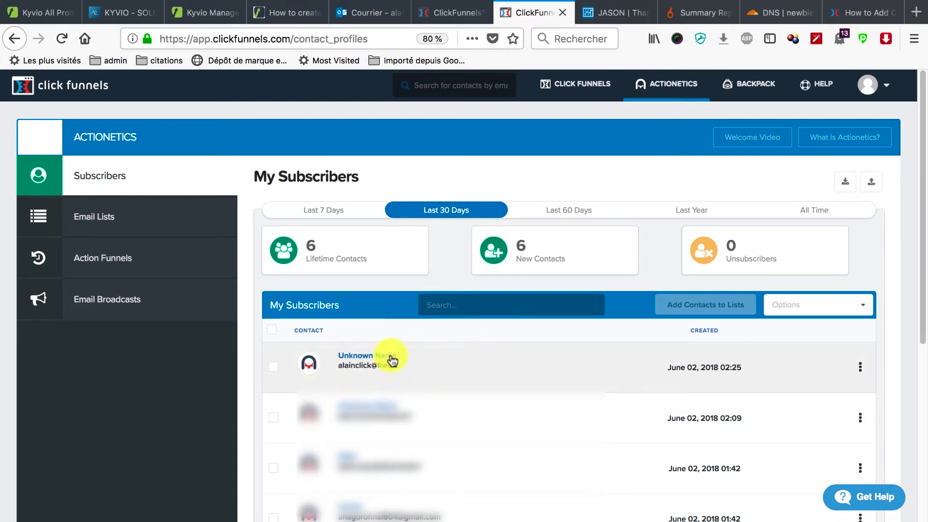
left_click(647, 386)
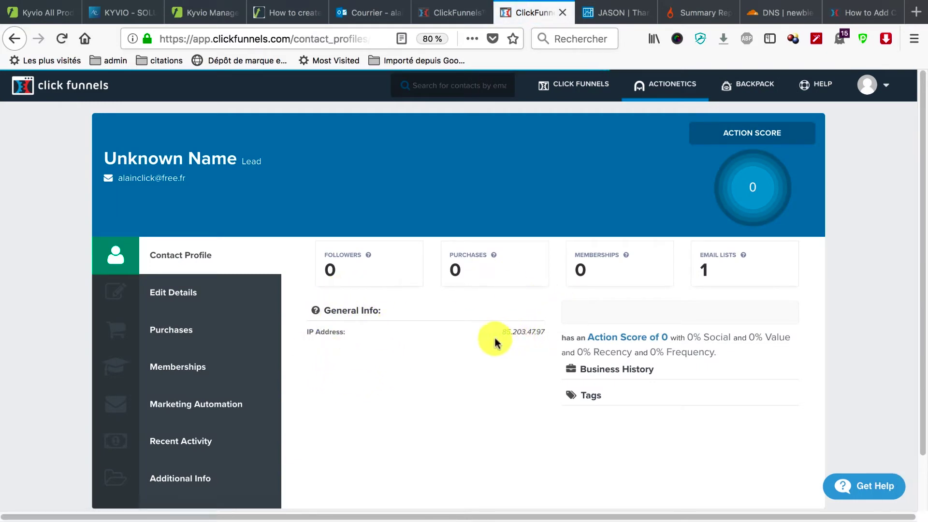
left_click(588, 400)
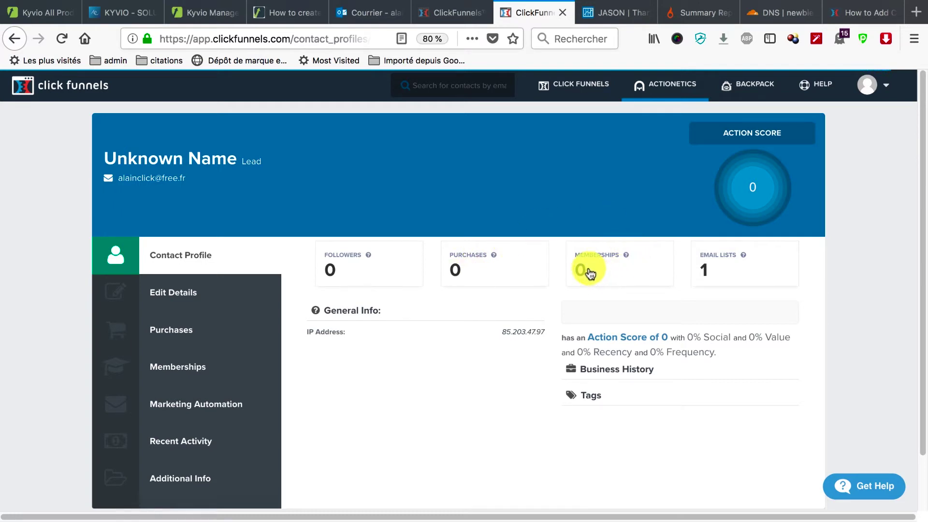
mouse_move(626, 259)
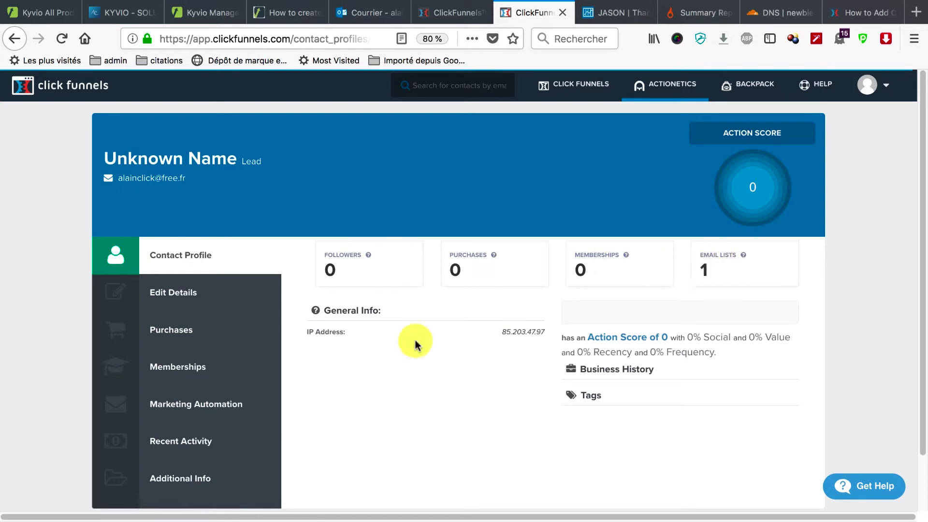
Step: Open the new contact's editable details and review the form down to the Archive section
left_click(205, 295)
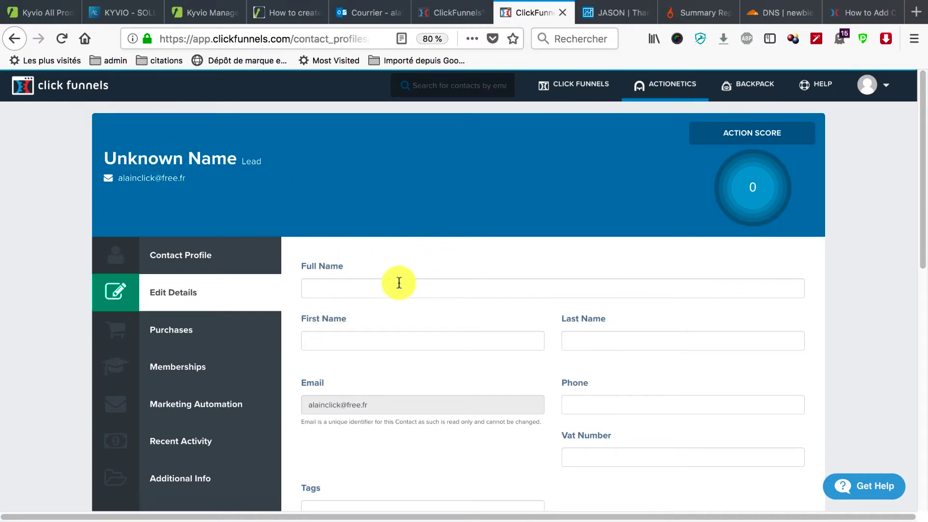
scroll(396, 281, "down", 10)
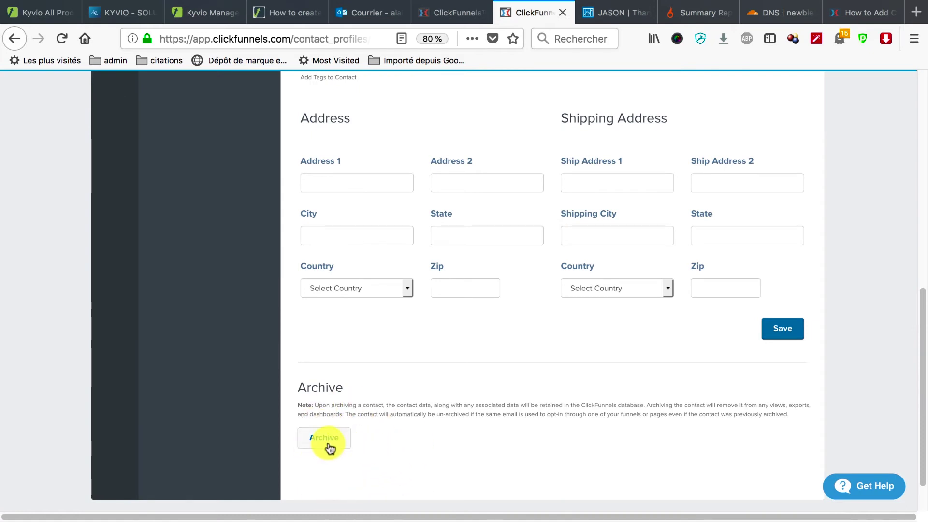
Step: Review the contact's Purchases, Memberships, Marketing Automation, Recent Activity and Additional Info sections
scroll(216, 295, "up", 10)
left_click(216, 295)
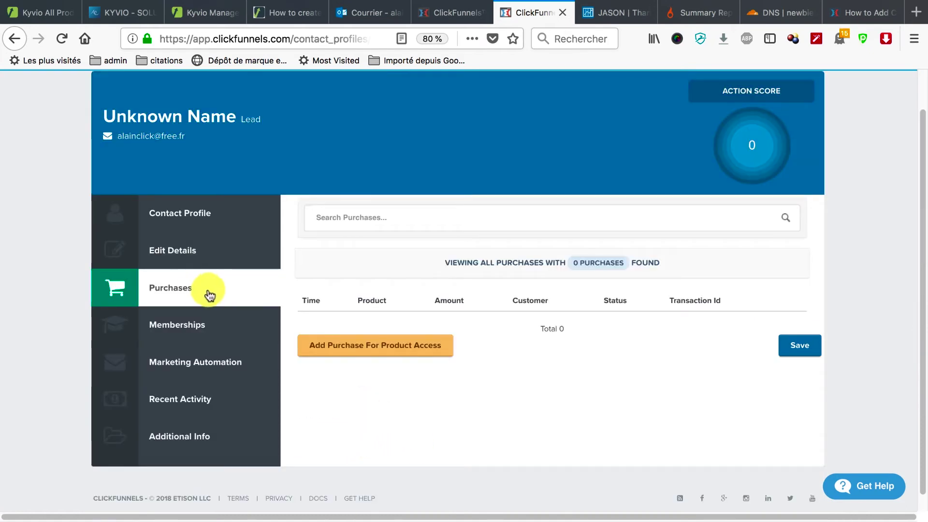
left_click(210, 337)
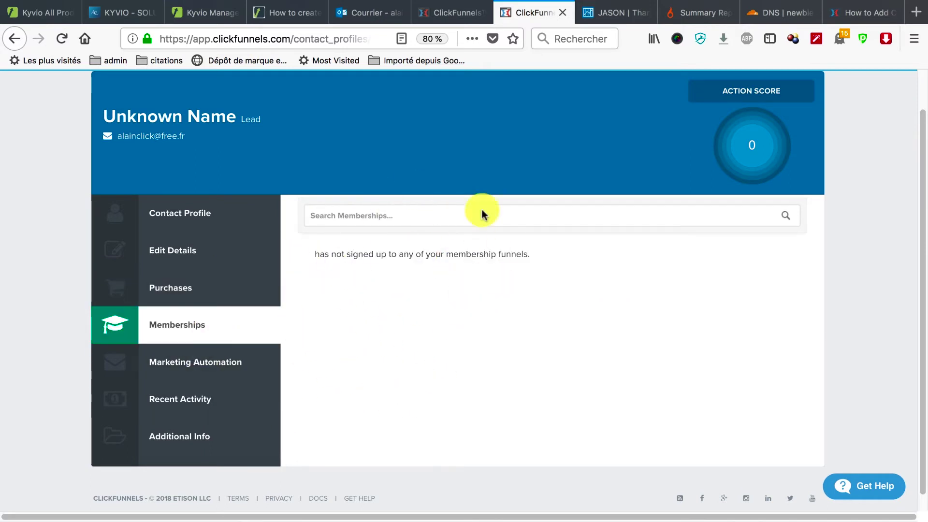
left_click(195, 367)
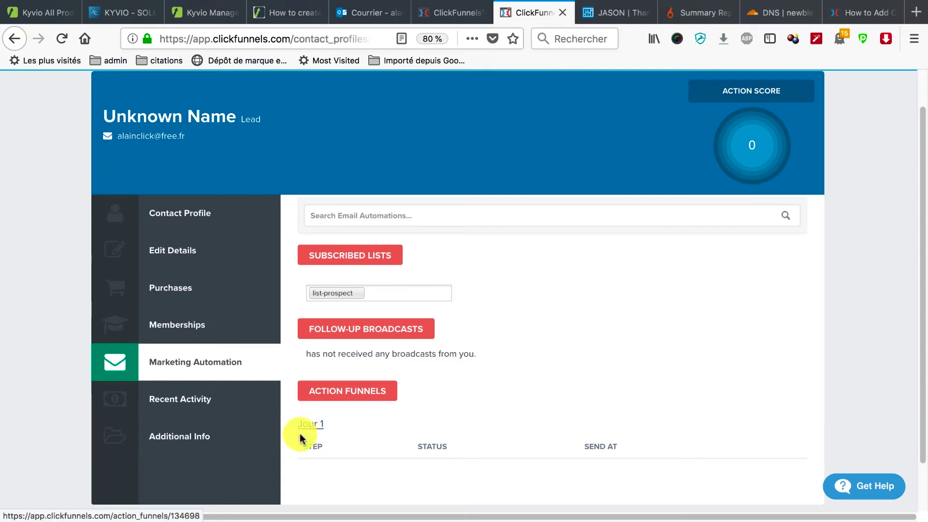
left_click(216, 404)
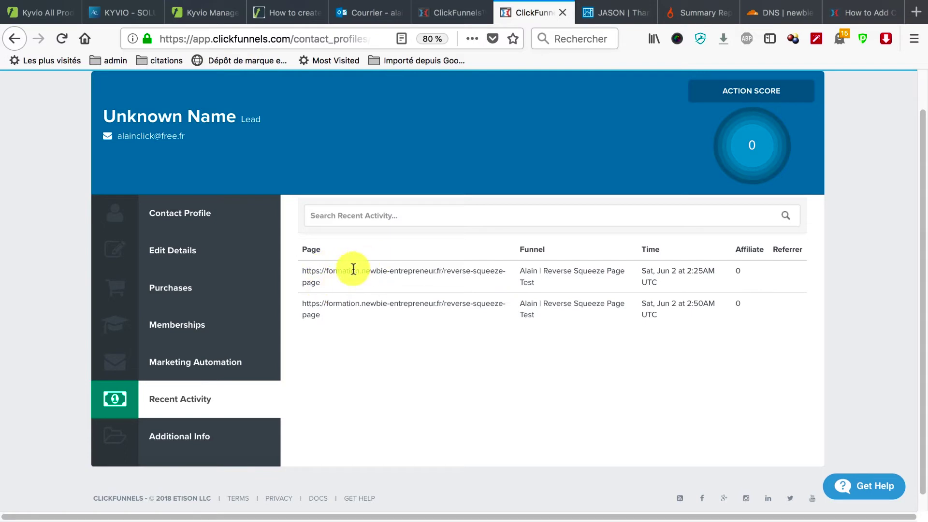
left_click(223, 434)
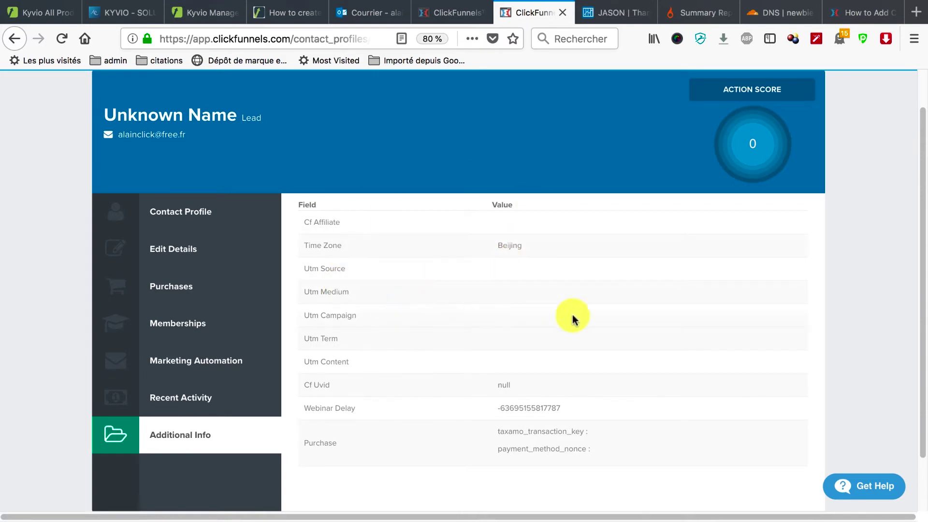
scroll(403, 332, "up", 1)
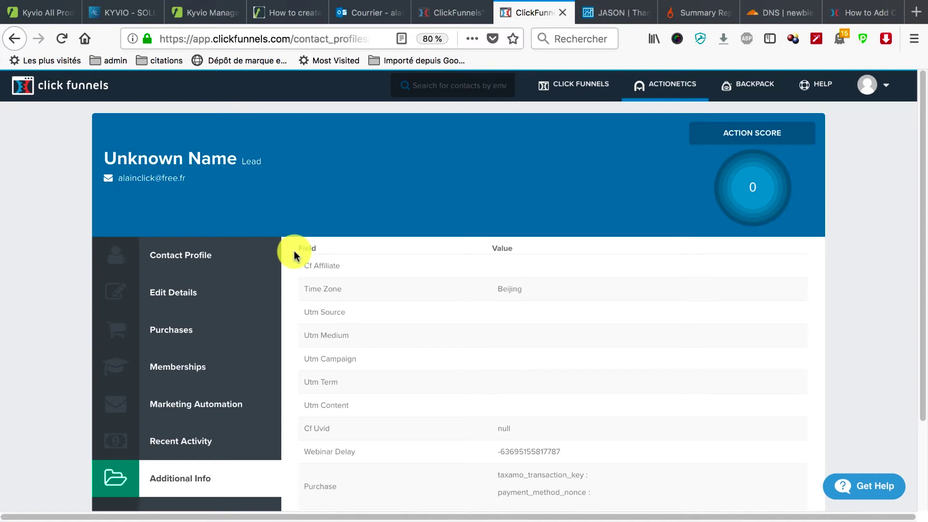
Step: Return to the funnel's Reverse Squeeze Page step and open its automation events
key("super+Left")
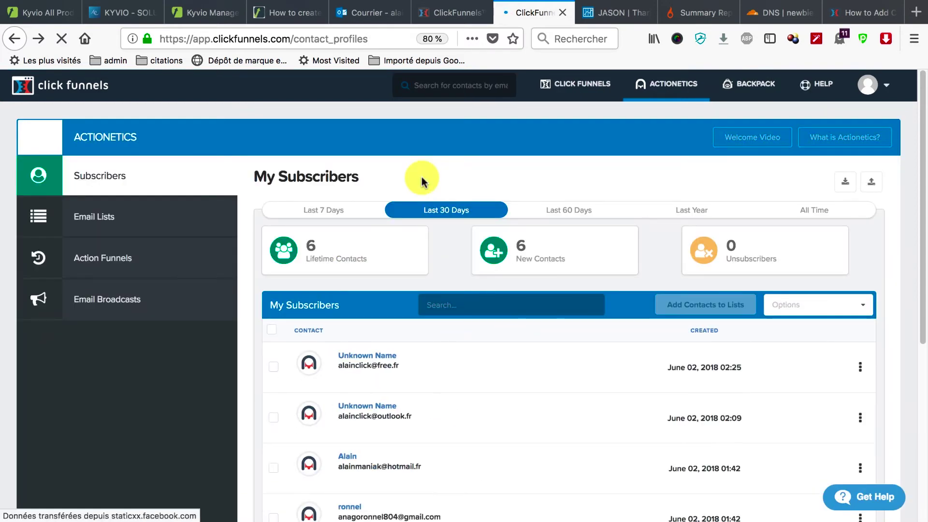
key("super+Left")
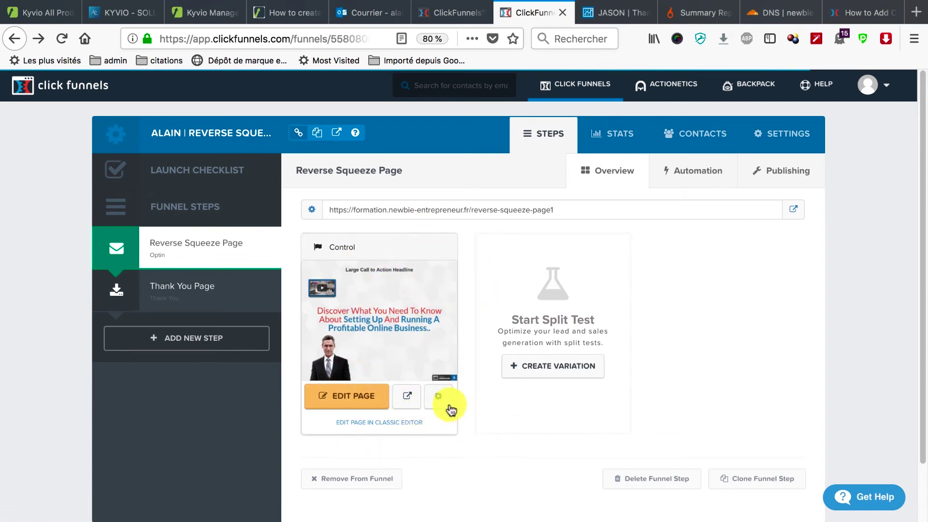
left_click(704, 174)
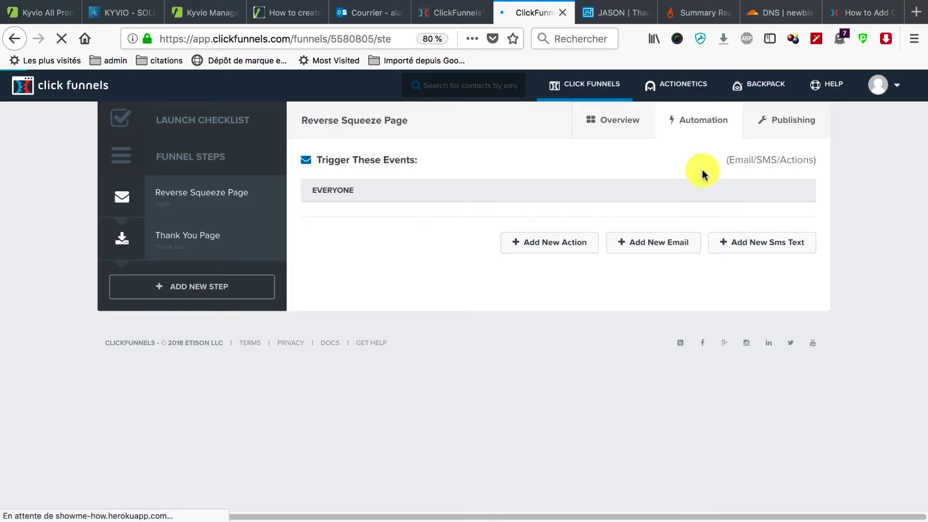
Step: Start a new funnel action named "action", keeping the condition everyone and the ClickFunnels Internal integration
left_click(557, 243)
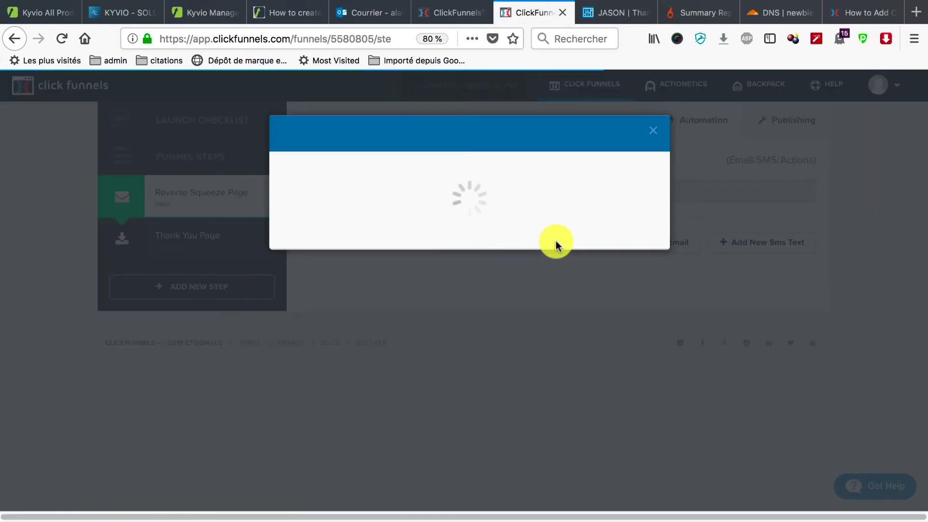
left_click(382, 218)
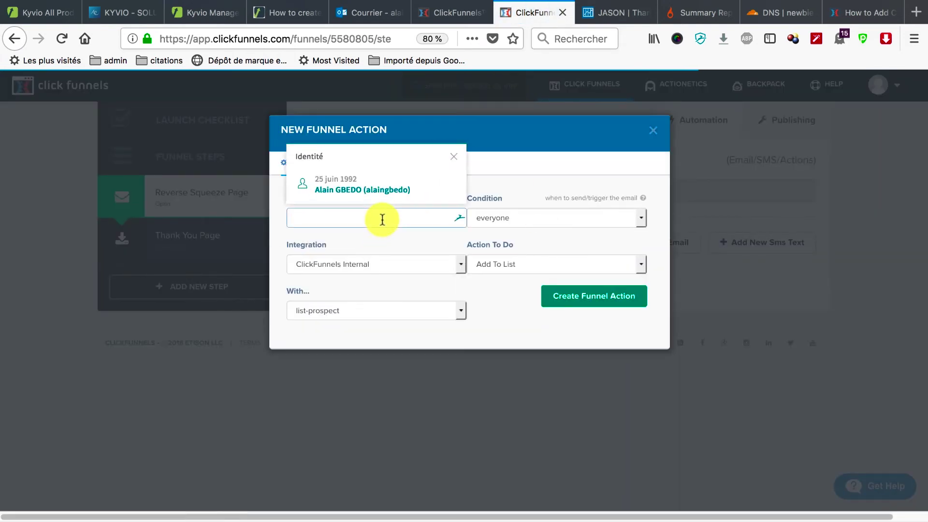
type("action")
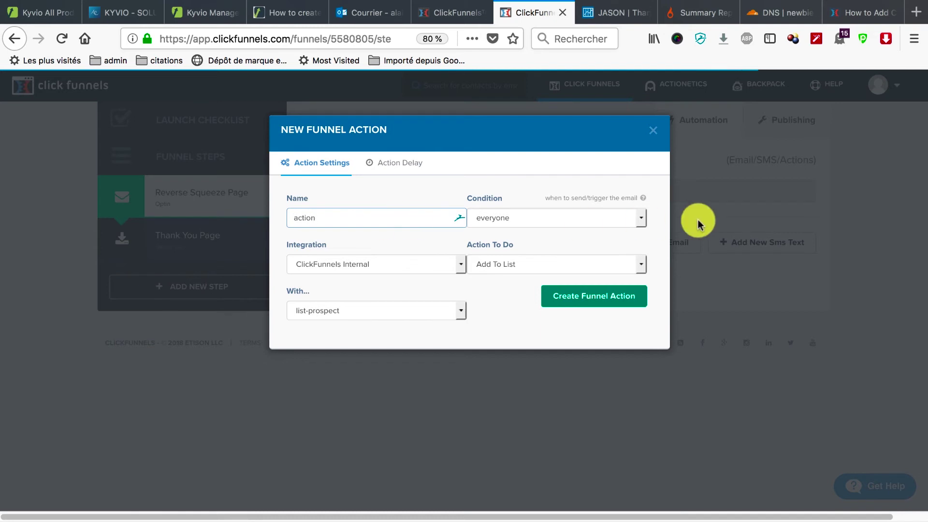
left_click(641, 223)
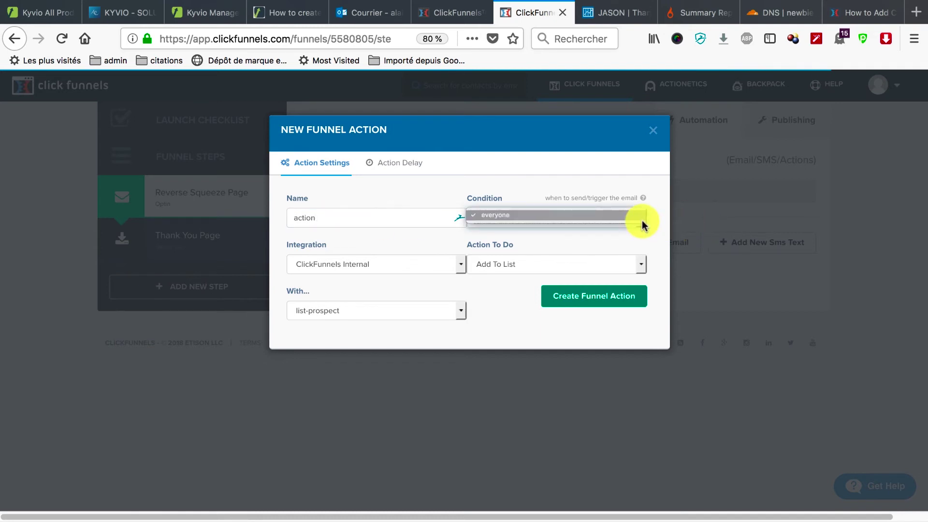
left_click(643, 223)
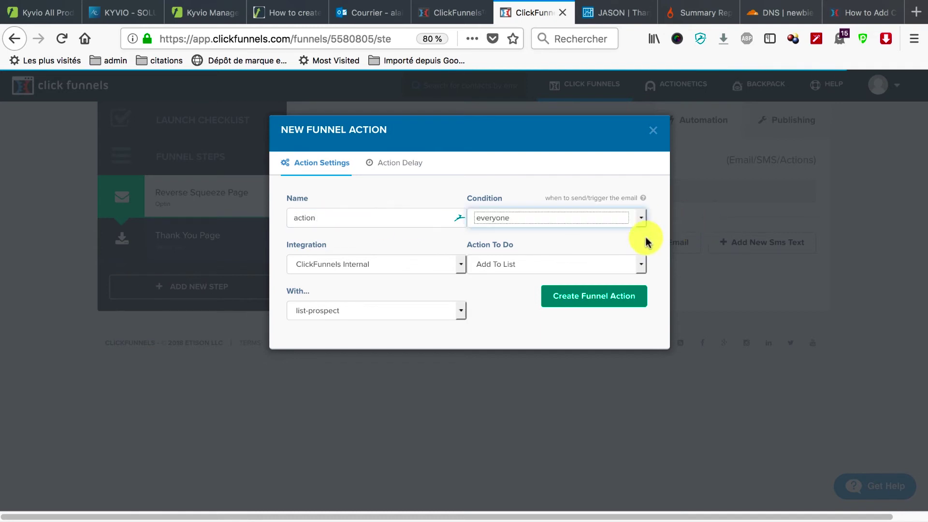
left_click(456, 268)
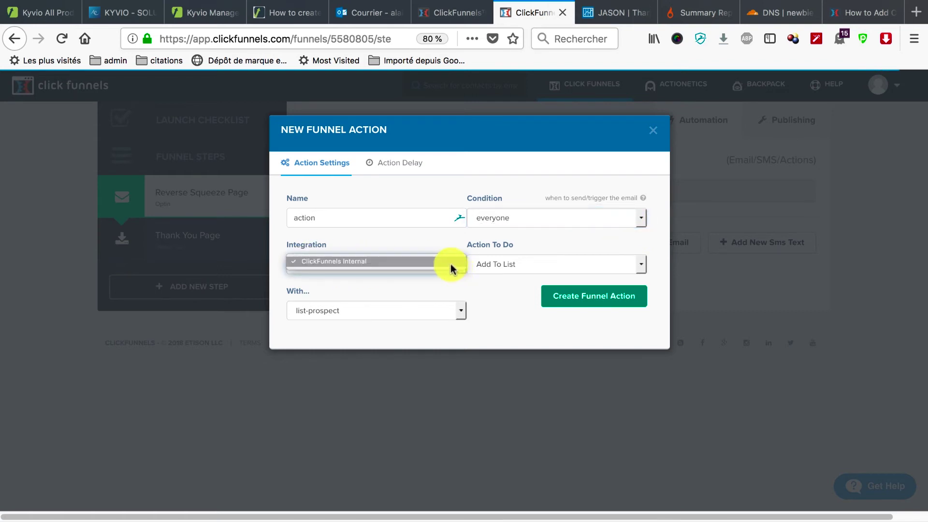
left_click(451, 267)
Step: Set the funnel action to Add To List with list-clients and create it
left_click(641, 264)
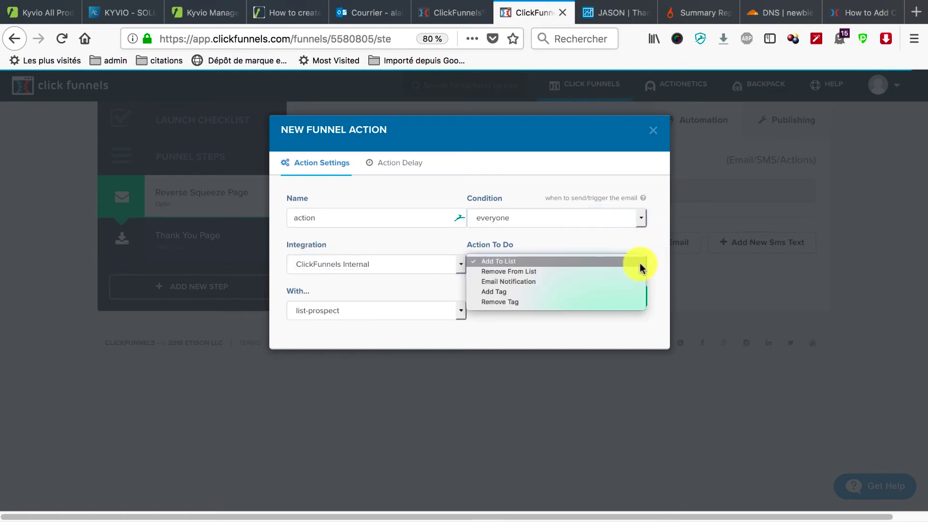
left_click(524, 260)
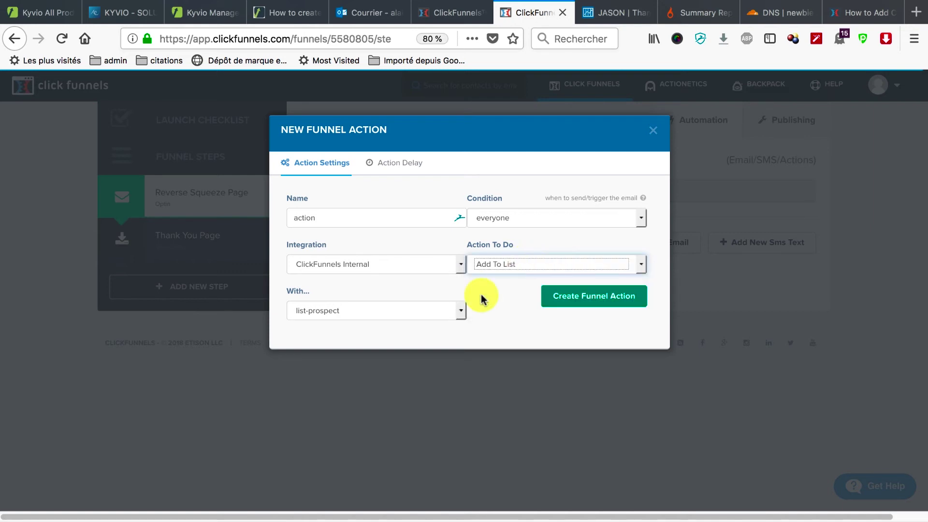
left_click(460, 310)
left_click(426, 317)
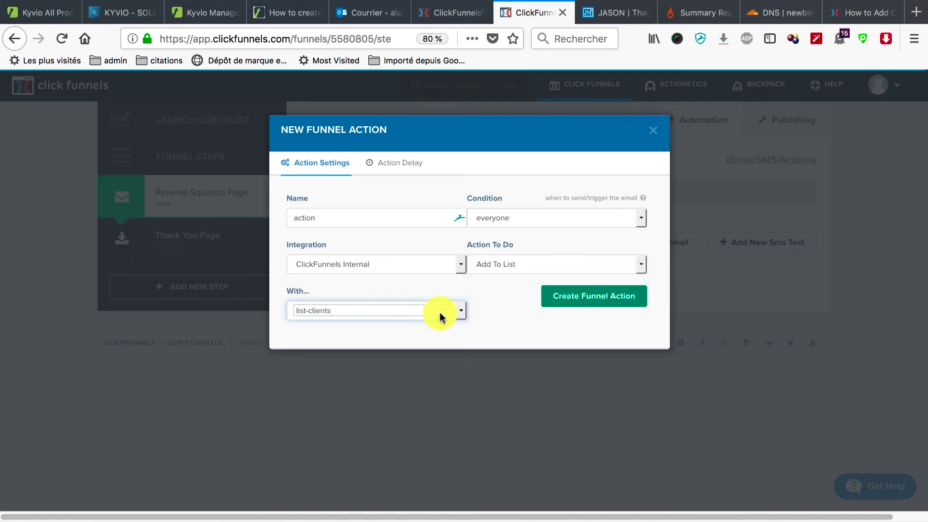
left_click(579, 300)
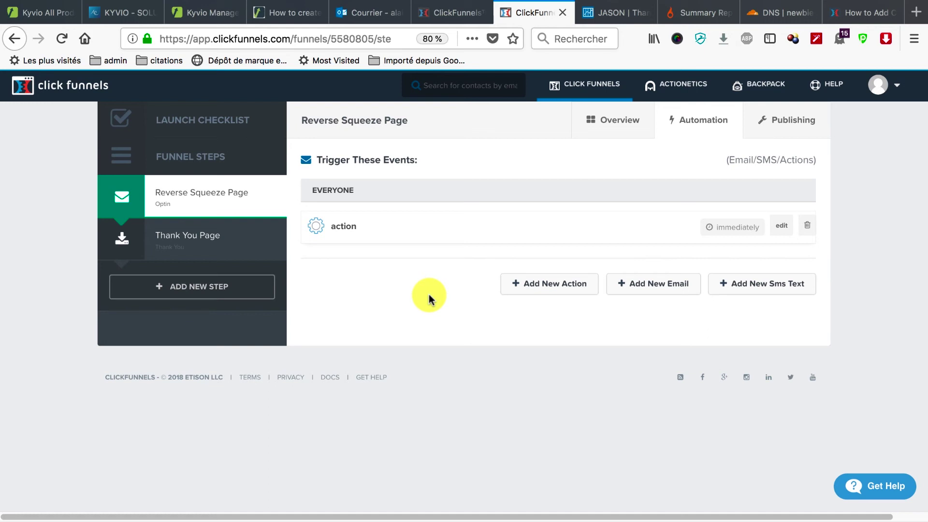
mouse_move(736, 78)
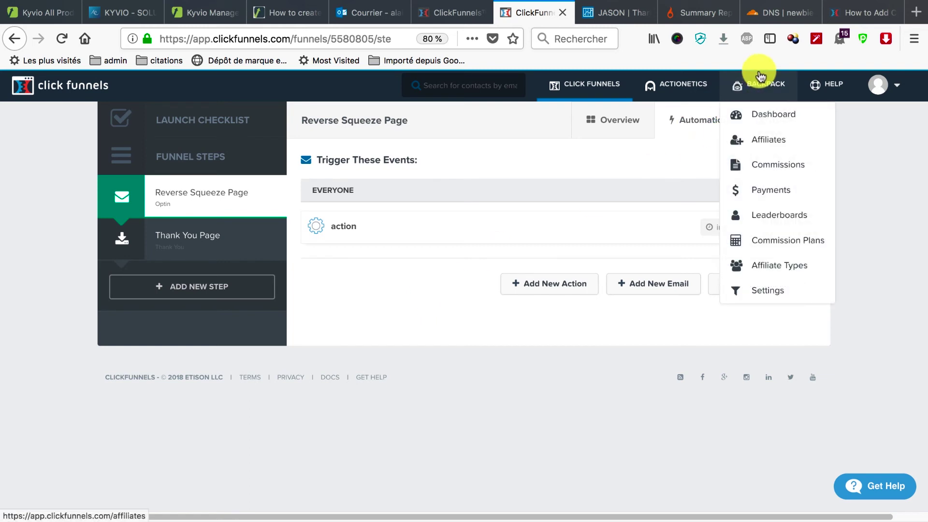